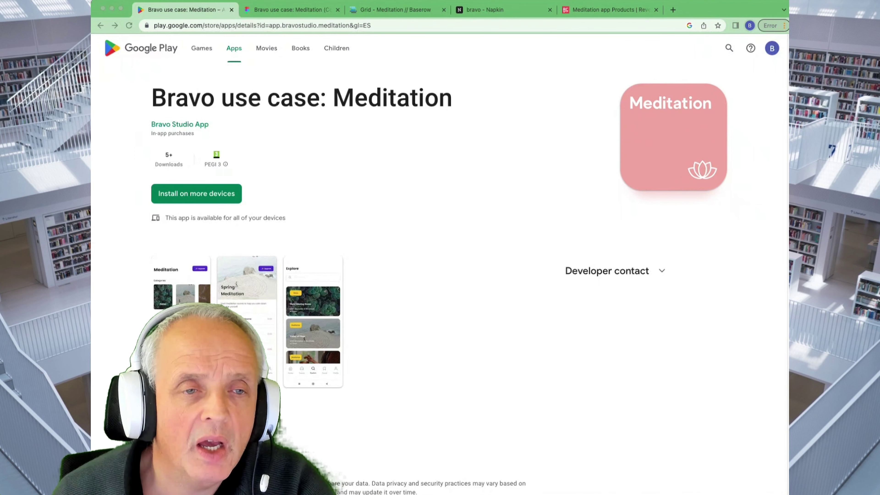
- Switch to the Figma design file and zoom out to see the whole layout
key(ctrl+Tab)
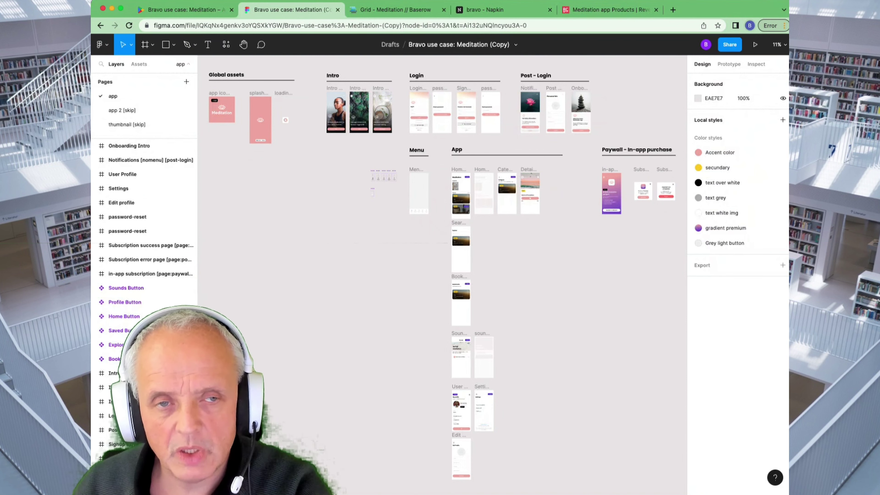
scroll(442, 274, up, 1)
scroll(244, 142, down, 1)
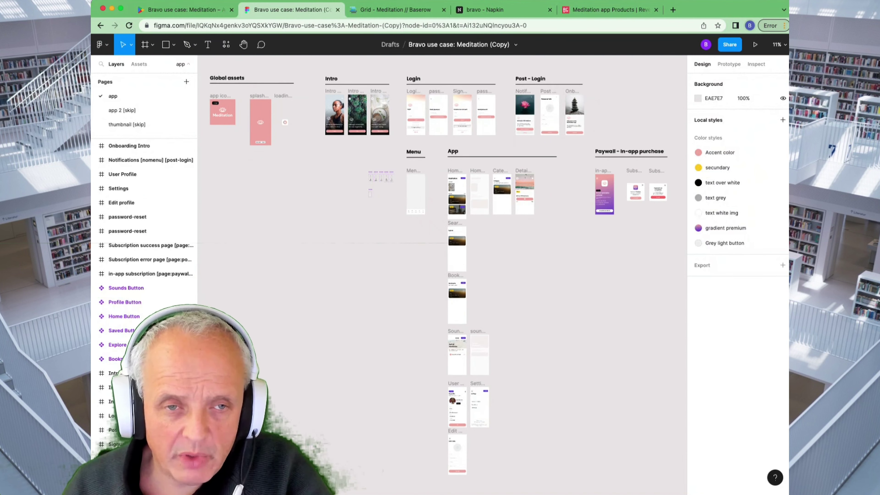
scroll(256, 147, up, 5)
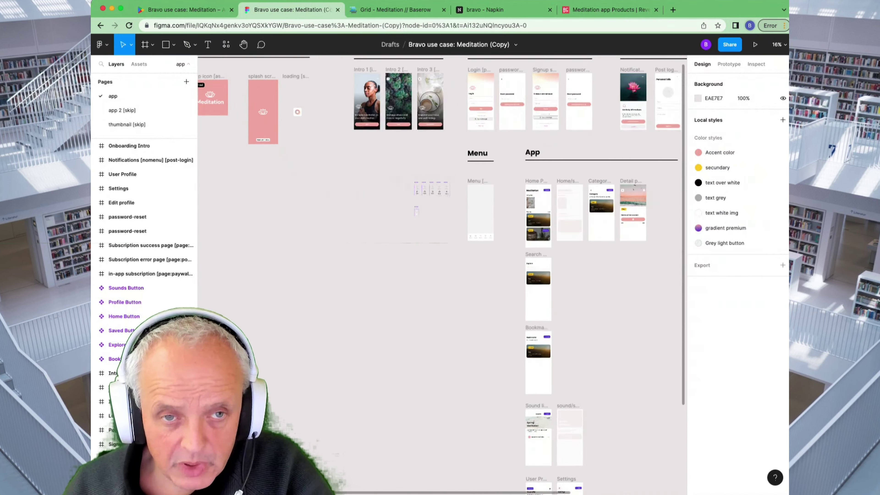
scroll(254, 291, down, 5)
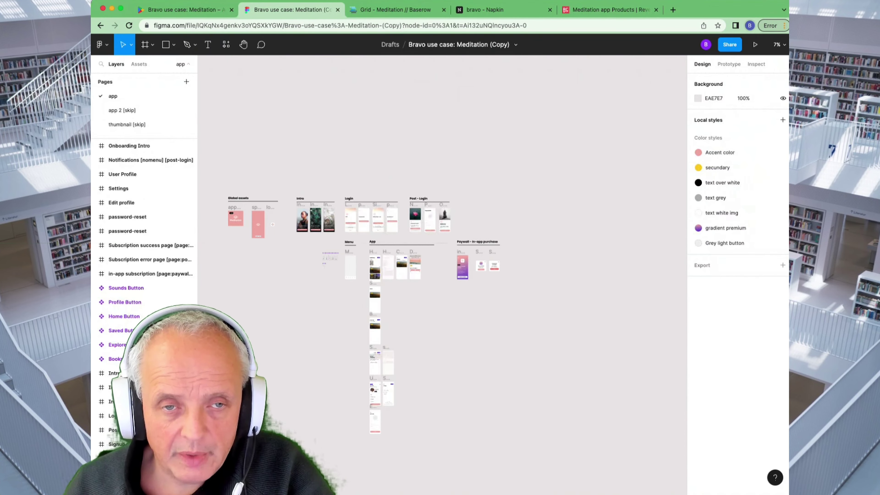
scroll(244, 204, up, 8)
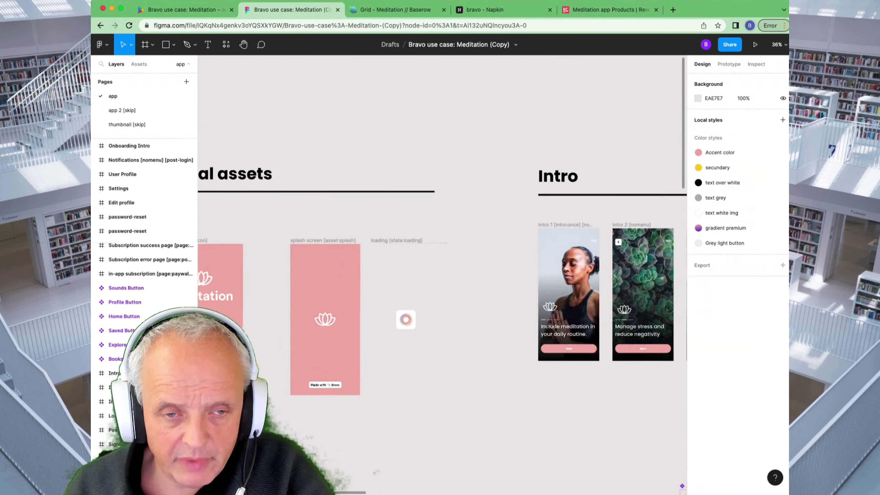
scroll(442, 243, down, 5)
- Zoom to 41% and pan over the Global assets and Intro screens
scroll(442, 243, left, 3)
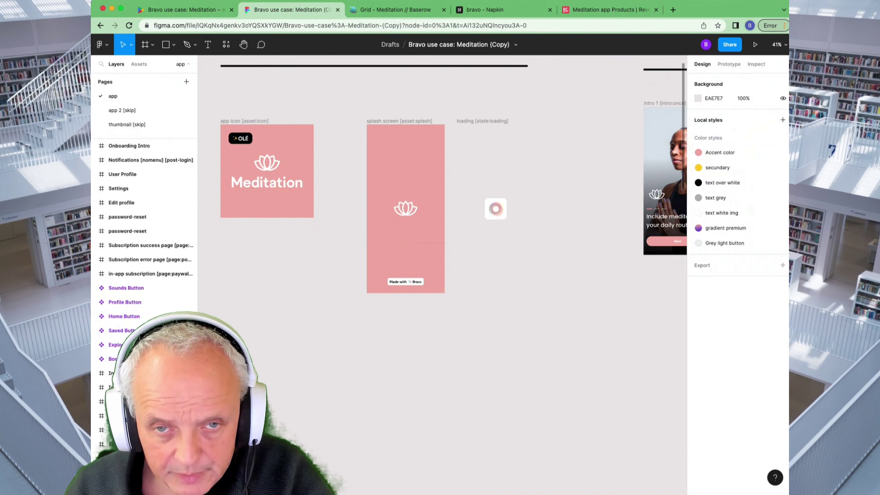
scroll(496, 208, up, 1)
scroll(442, 243, up, 3)
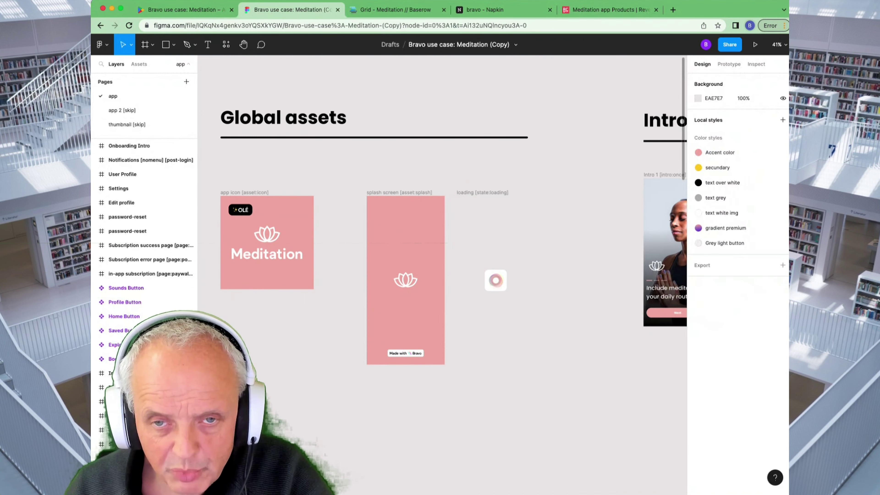
scroll(442, 242, right, 5)
- Pan right past the Intro frames to the Login section's signup and password-reset screens
scroll(269, 250, right, 10)
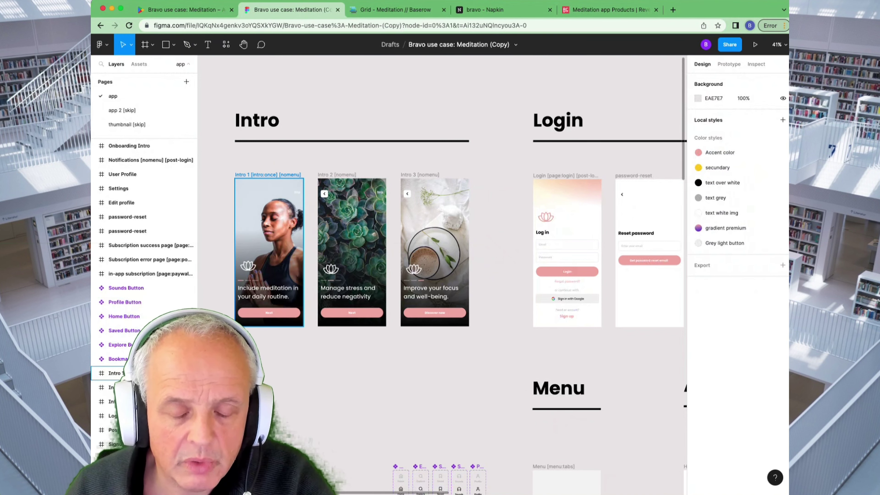
scroll(461, 294, down, 2)
scroll(443, 297, right, 8)
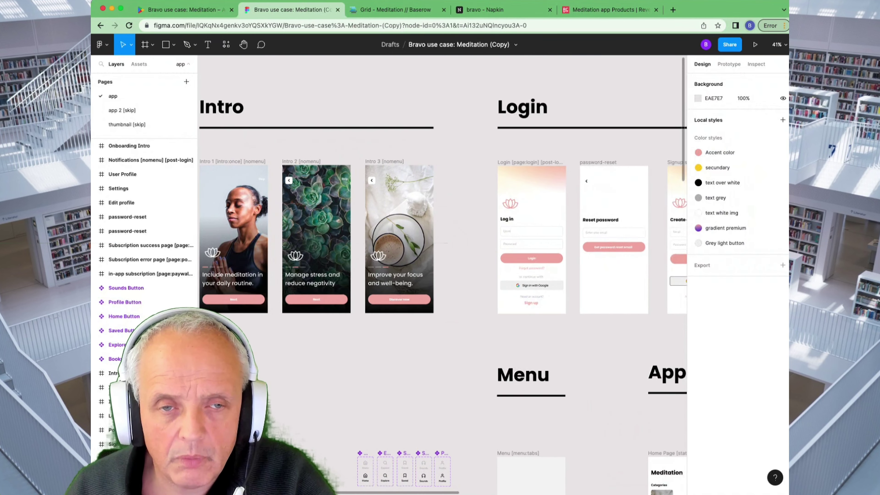
scroll(443, 239, left, 2)
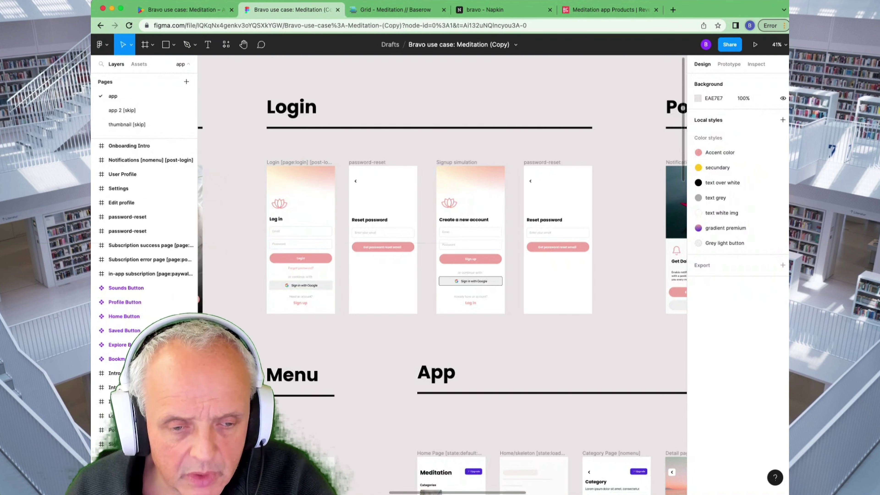
- Drag the Layers panel edge outward so the Login frame names show in full
drag(198, 208, 218, 208)
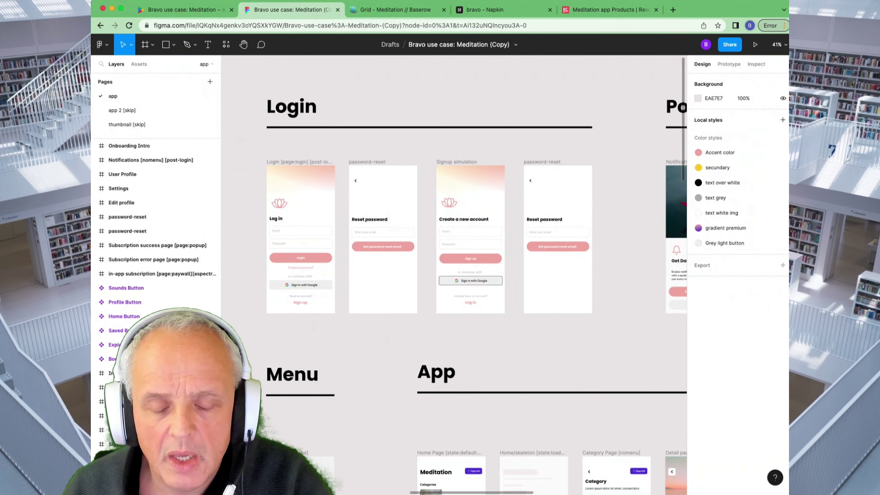
- Zoom out to 30% and pan right to the Post - Login and Paywall sections
scroll(447, 264, down, 3)
scroll(447, 263, right, 3)
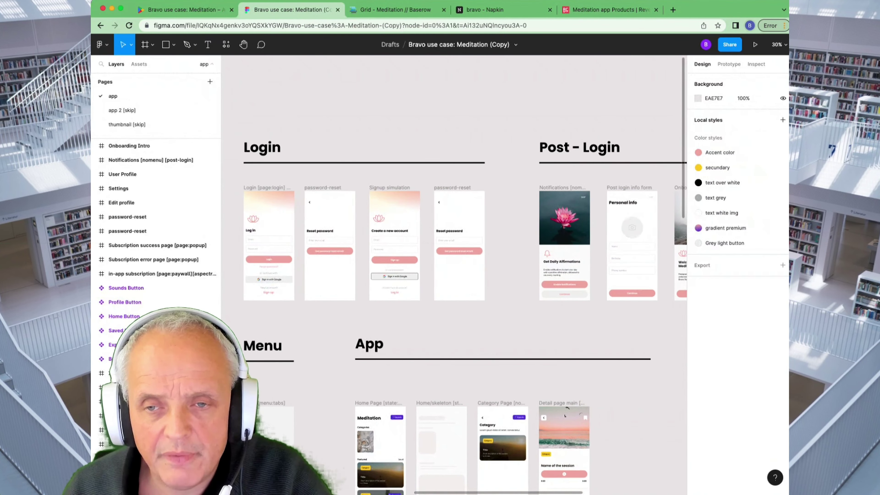
scroll(419, 253, right, 6)
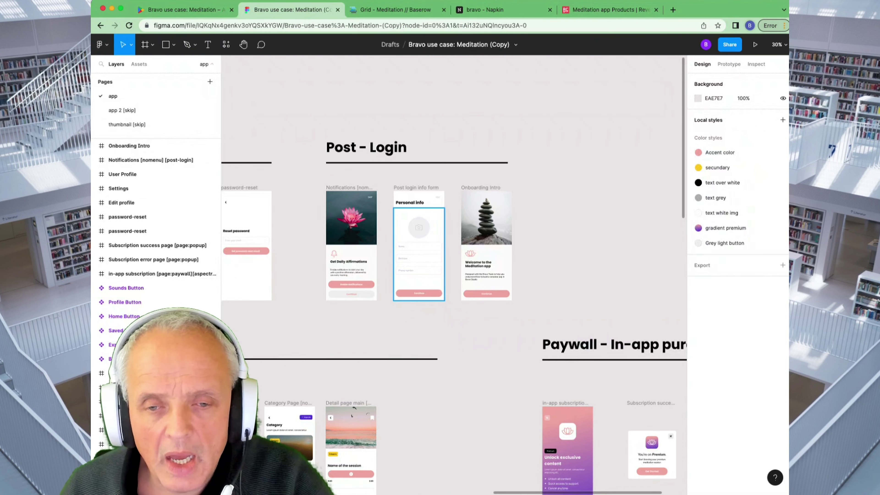
- Scroll down through the App frames to the Sound list screen and its loading skeleton
scroll(451, 277, down, 5)
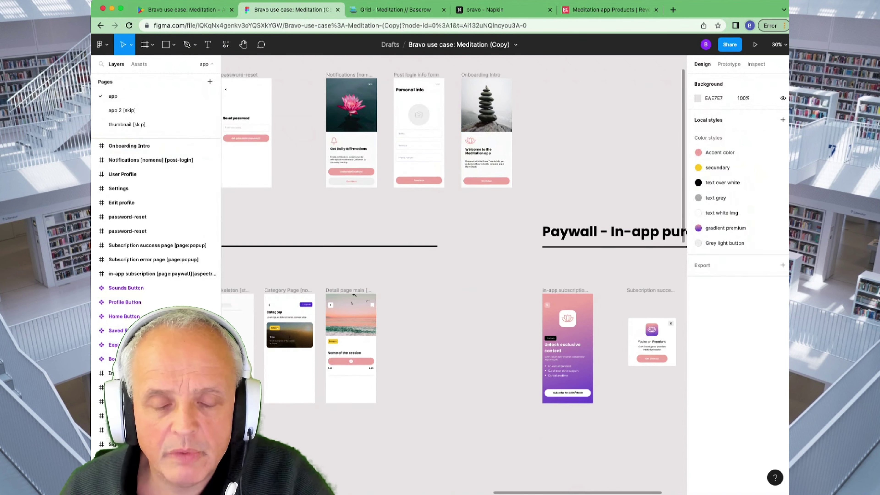
scroll(450, 278, down, 8)
scroll(450, 277, left, 5)
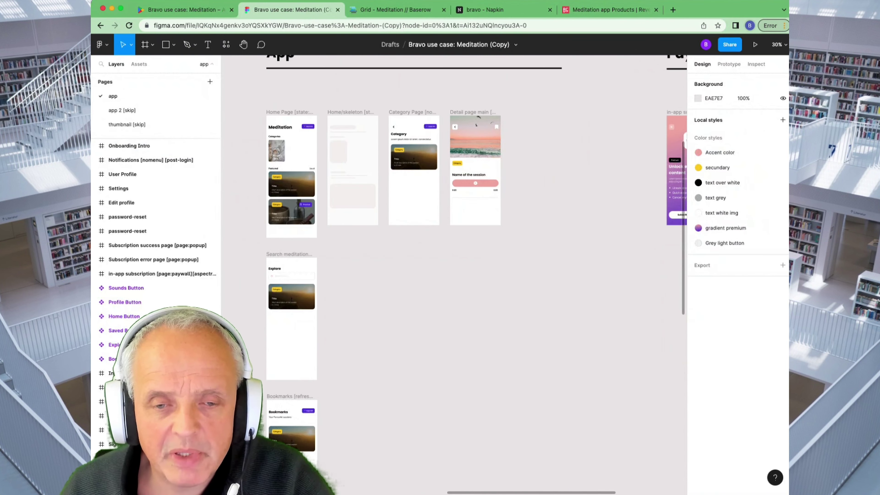
scroll(477, 236, up, 1)
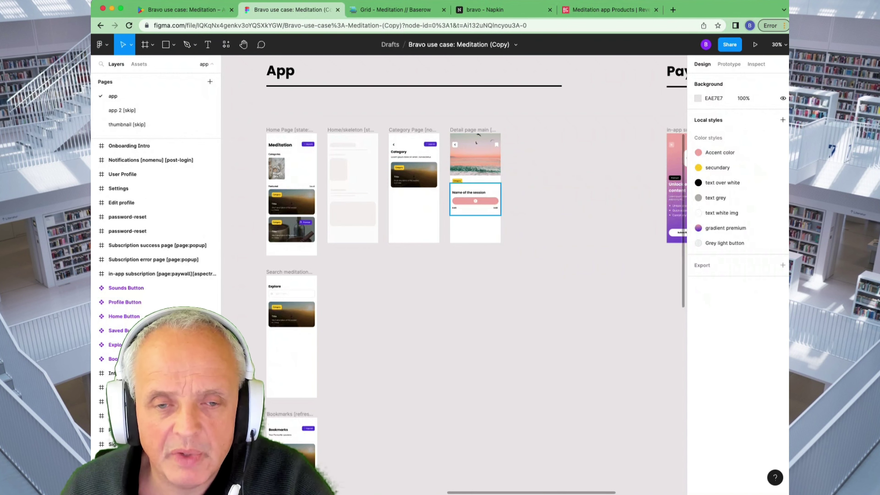
scroll(475, 199, down, 5)
scroll(312, 364, down, 5)
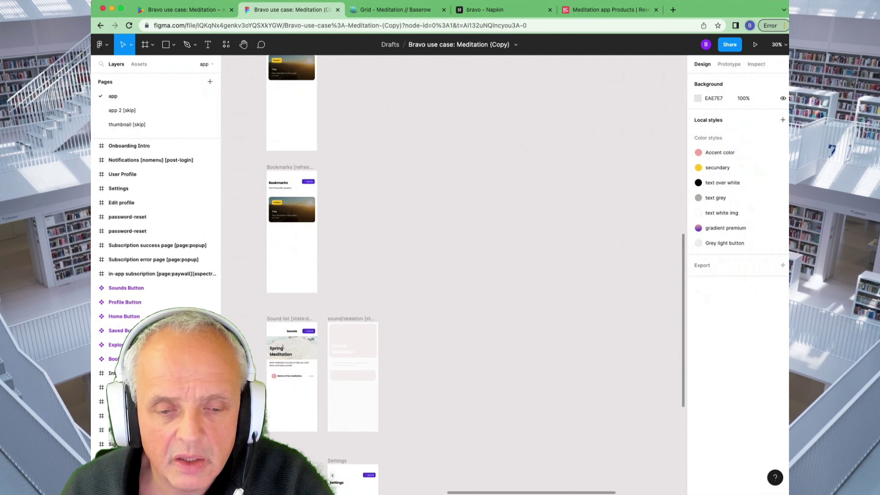
scroll(282, 346, up, 4)
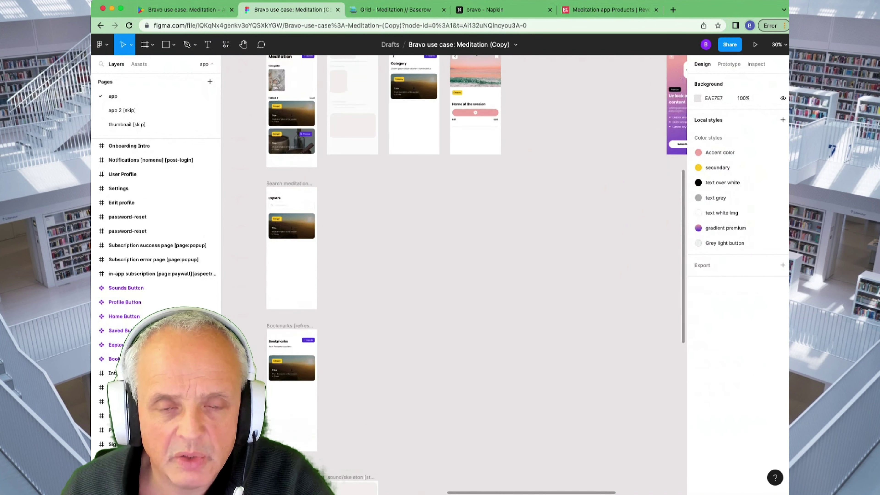
scroll(292, 347, down, 2)
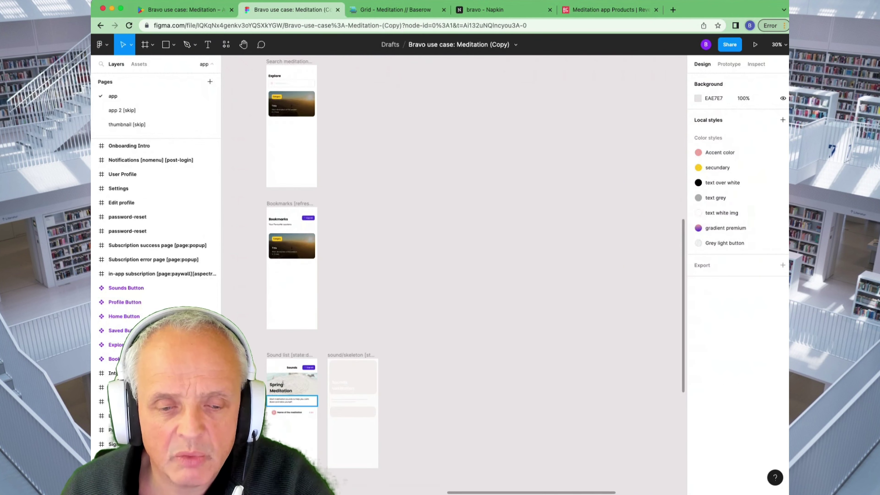
scroll(283, 383, up, 8)
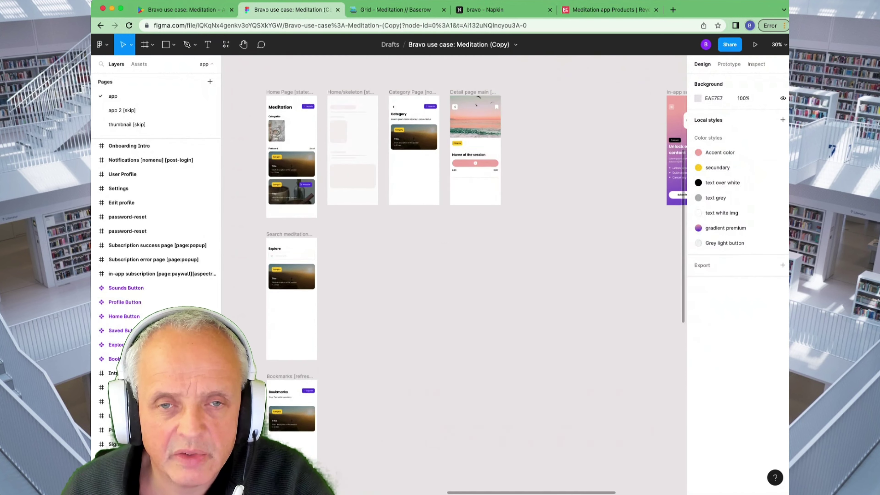
scroll(283, 382, down, 1)
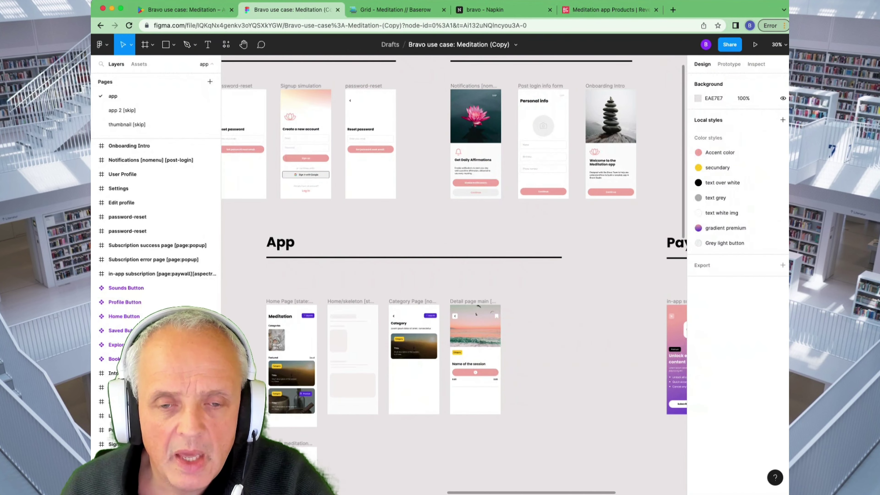
scroll(284, 382, down, 5)
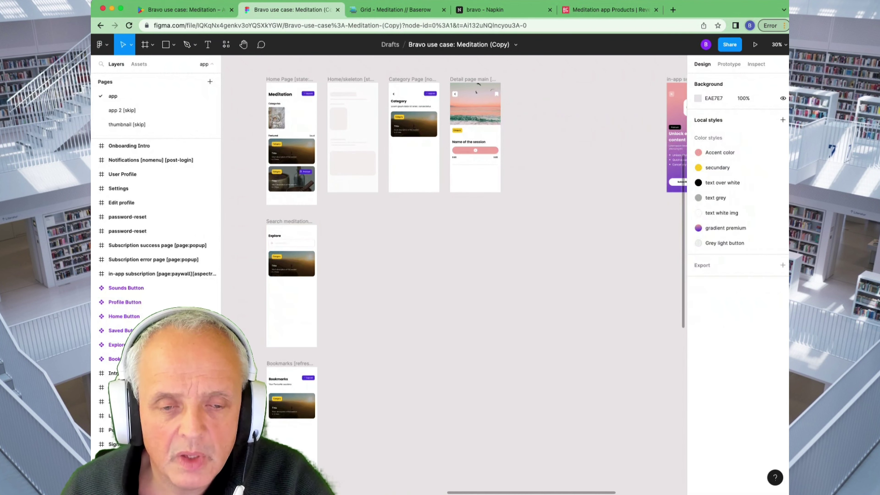
scroll(291, 236, down, 1)
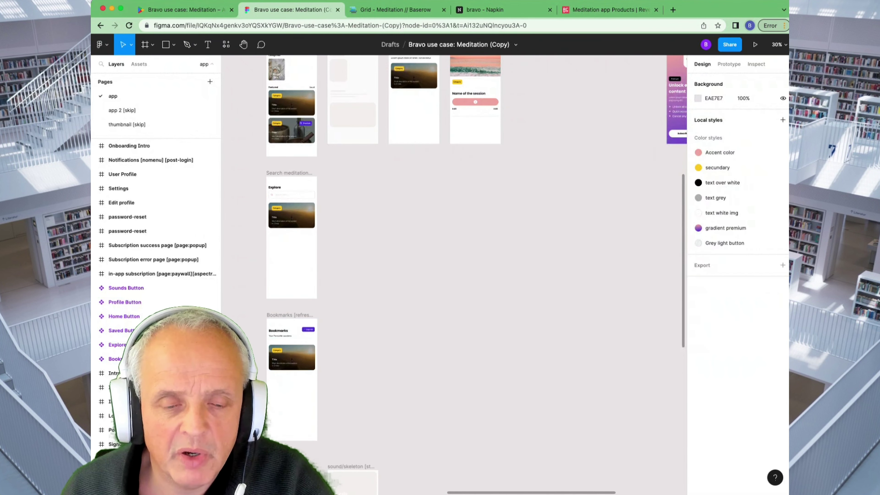
scroll(291, 242, down, 3)
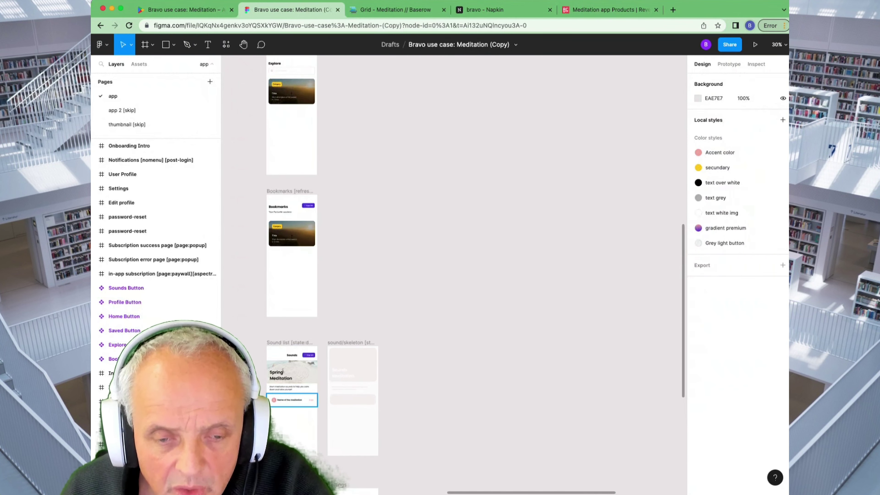
- Scroll back up to the Home, Category and Detail pages at about 56%
scroll(283, 373, up, 5)
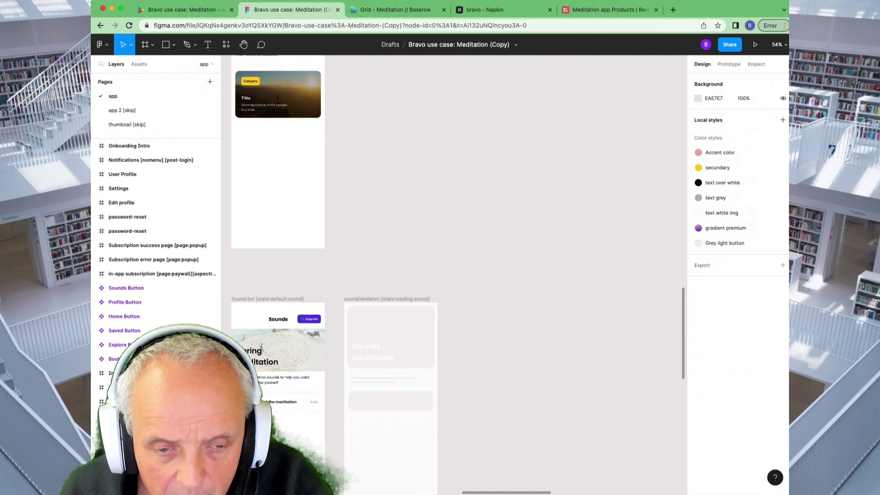
scroll(277, 243, up, 10)
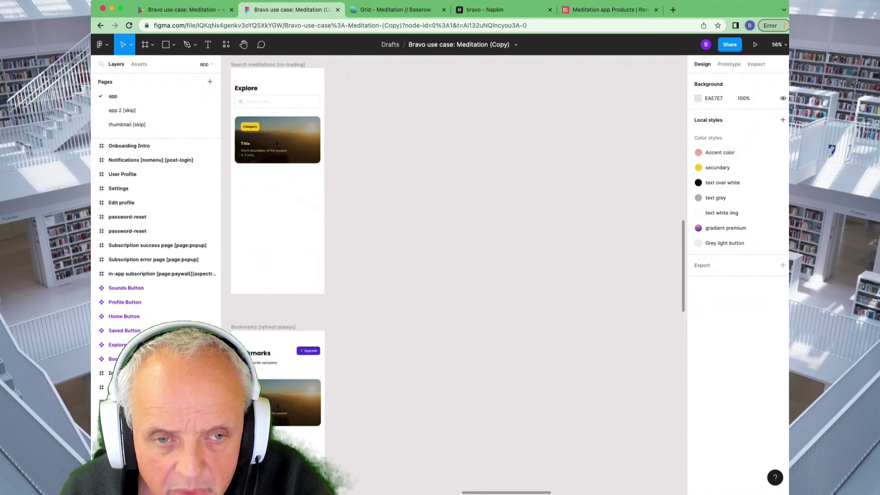
scroll(447, 180, up, 10)
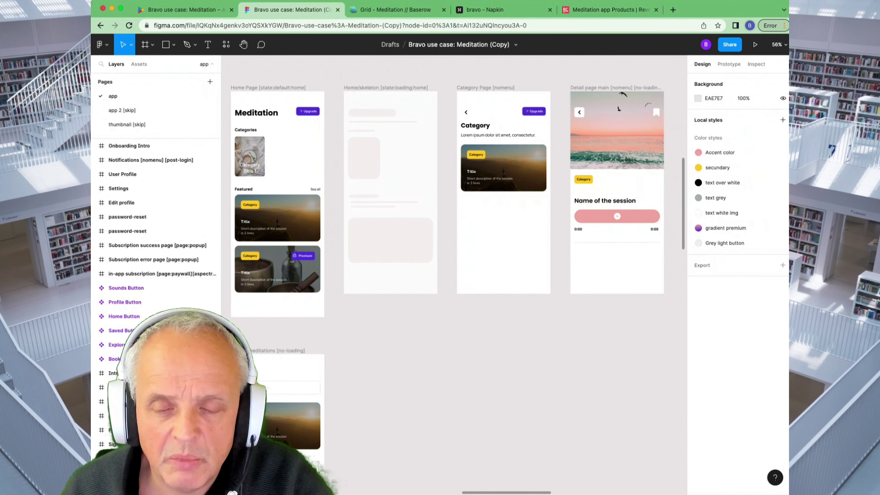
scroll(593, 212, down, 2)
- Scroll to the Sound list, User Profile, Settings and Edit profile frames, then zoom out to 17%
scroll(472, 250, down, 10)
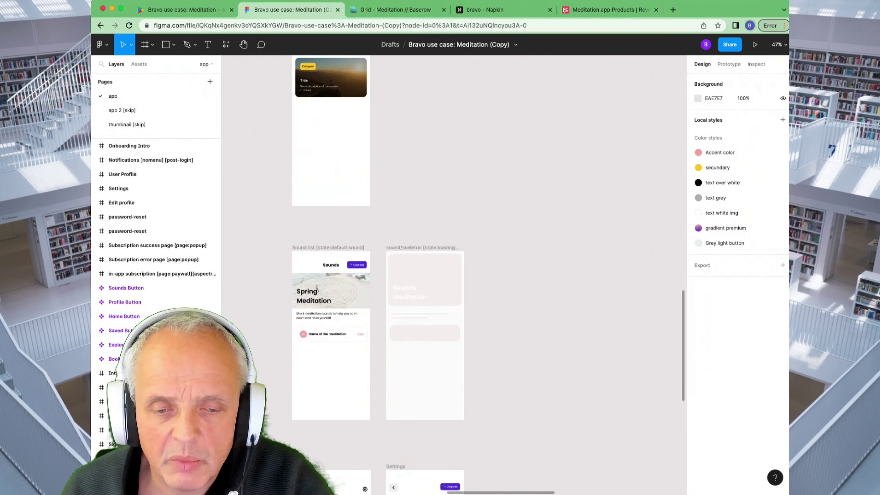
scroll(378, 274, down, 10)
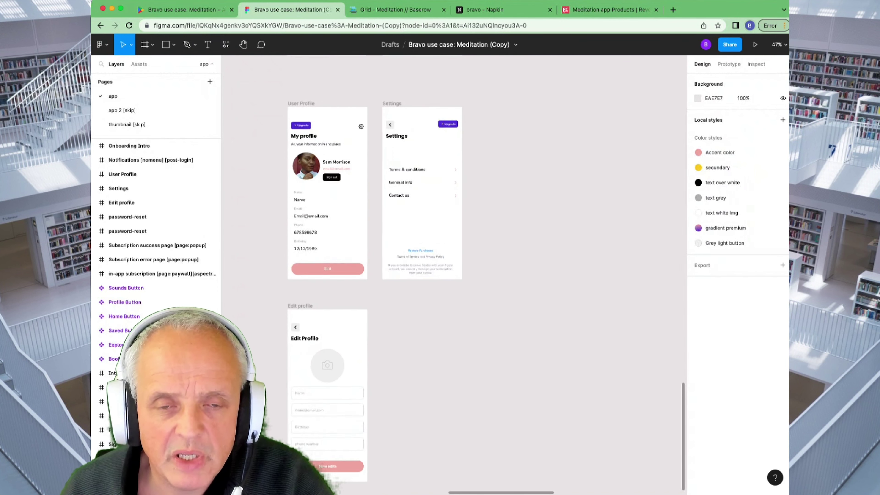
scroll(442, 195, up, 3)
scroll(558, 198, up, 3)
scroll(558, 198, down, 10)
- Zoom in on the subscription, Premium success and payment-error paywall frames, then zoom out to 8%
scroll(453, 275, up, 10)
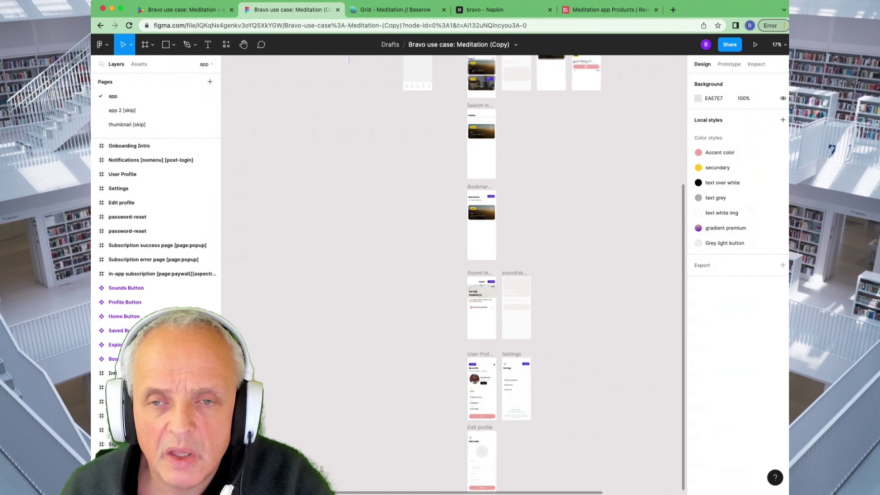
scroll(565, 208, up, 2)
scroll(565, 208, down, 6)
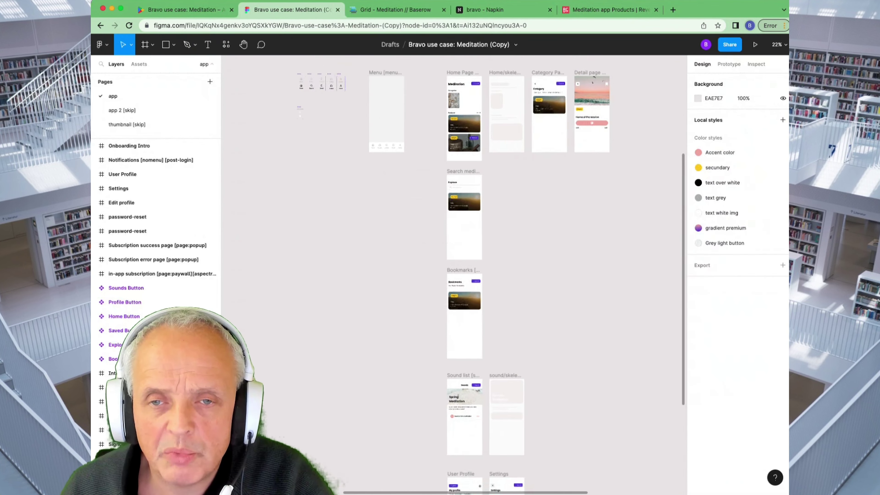
scroll(454, 274, right, 5)
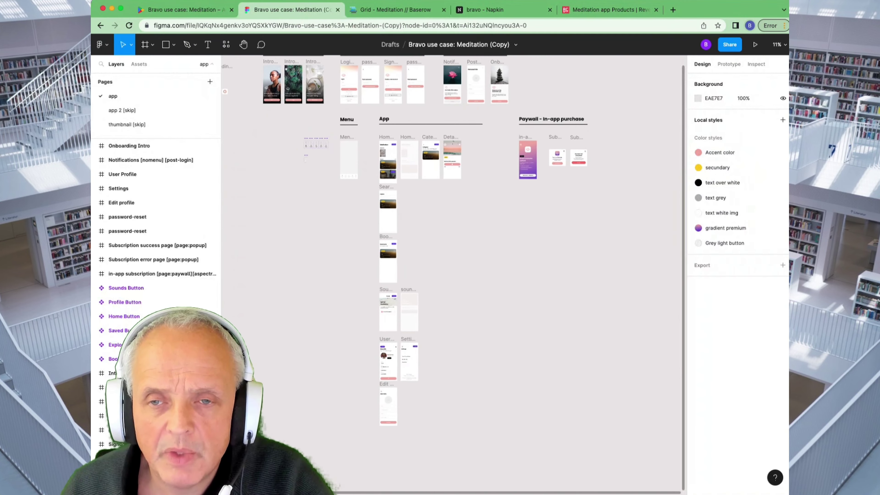
scroll(535, 160, right, 2)
scroll(535, 160, up, 5)
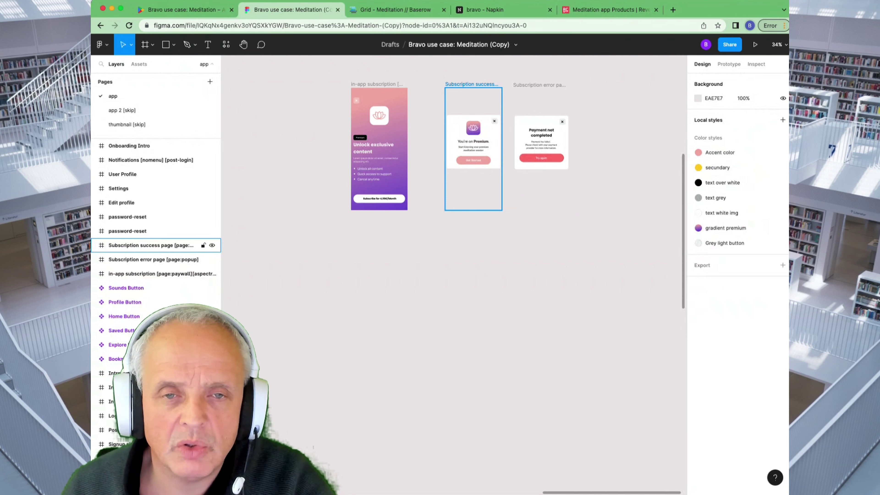
scroll(483, 155, down, 5)
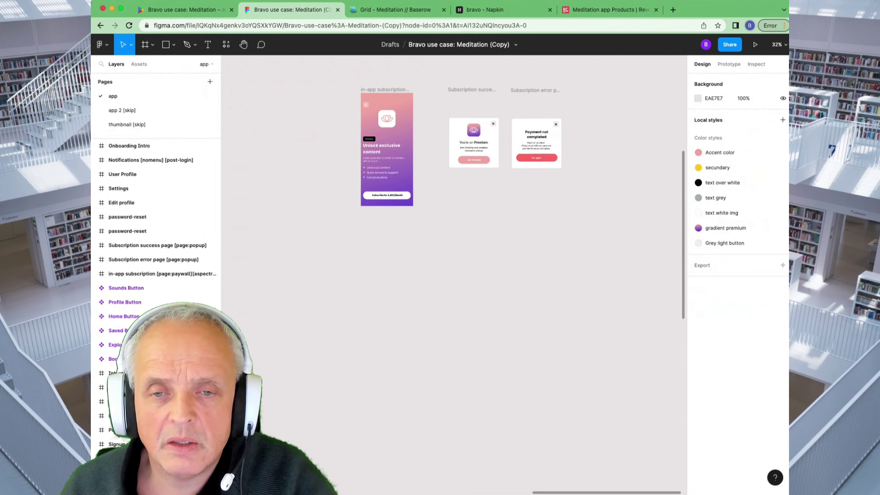
scroll(477, 205, down, 3)
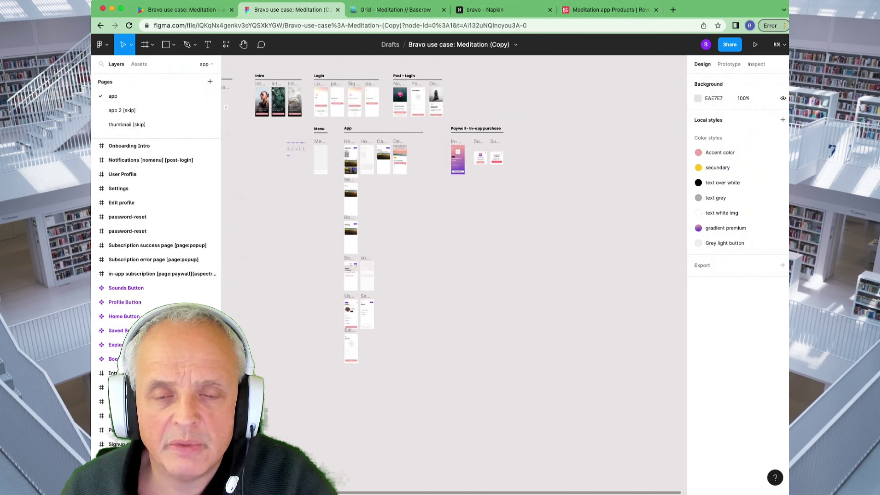
scroll(450, 243, left, 5)
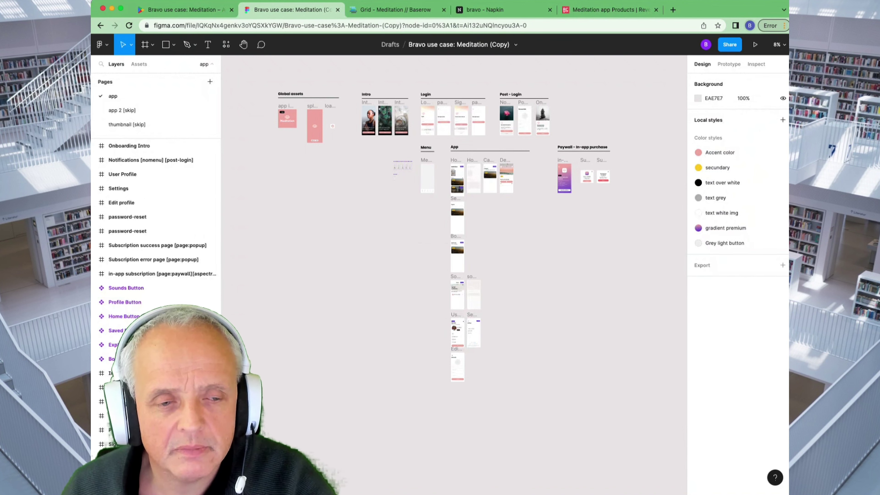
- Switch to Baserow and scroll across the Meditation table's title, author, category and featured columns
key(ctrl+Tab)
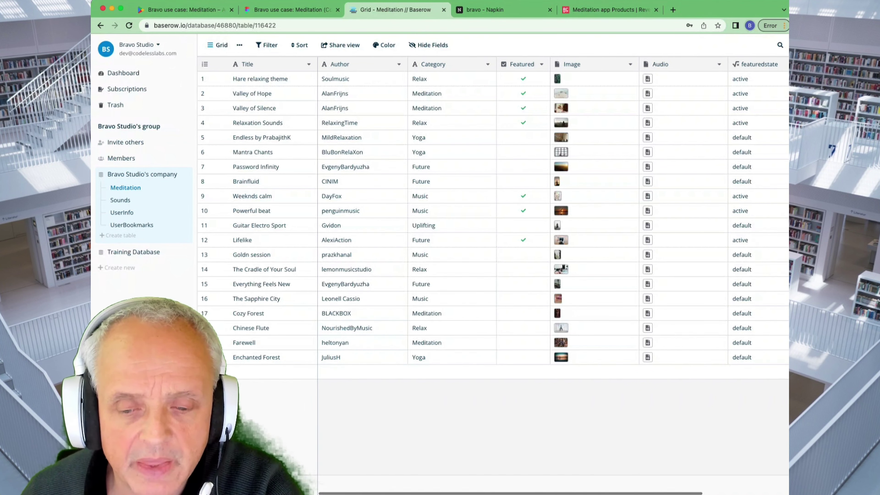
scroll(553, 278, right, 3)
scroll(554, 277, left, 3)
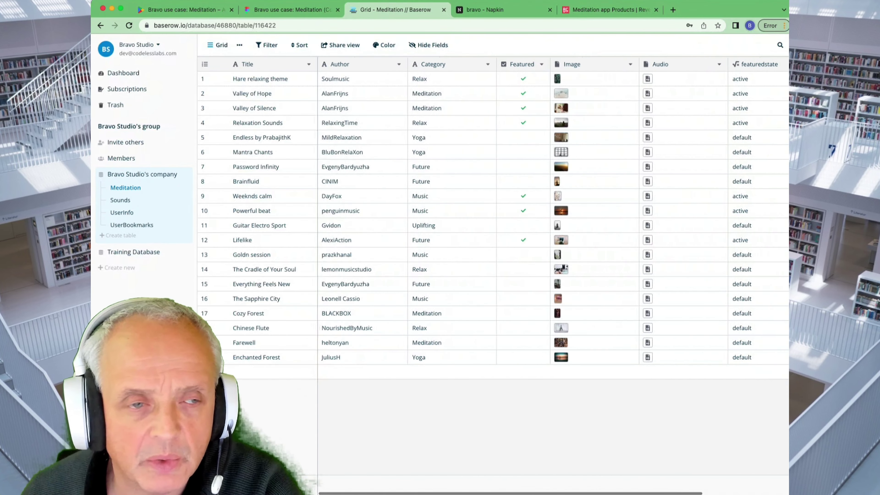
- Browse the Sounds and UserInfo tables, then open UserBookmarks with its six UserID–MeditationID rows
click(121, 200)
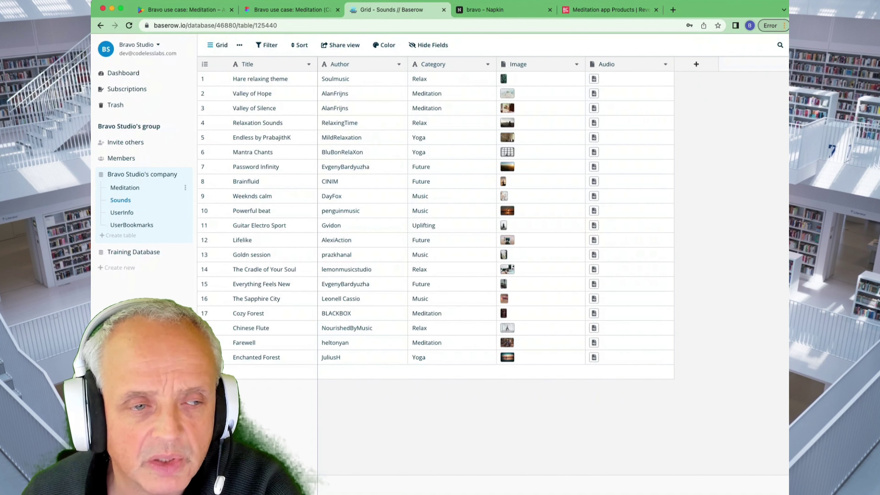
click(122, 212)
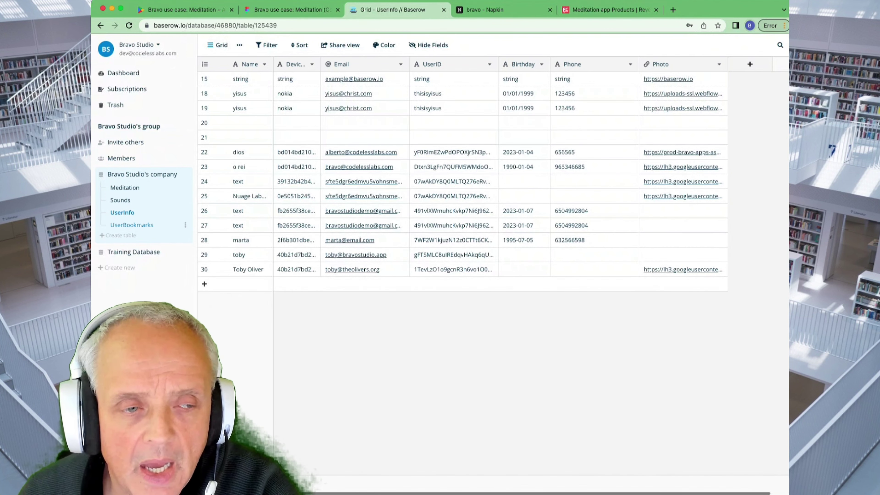
click(132, 226)
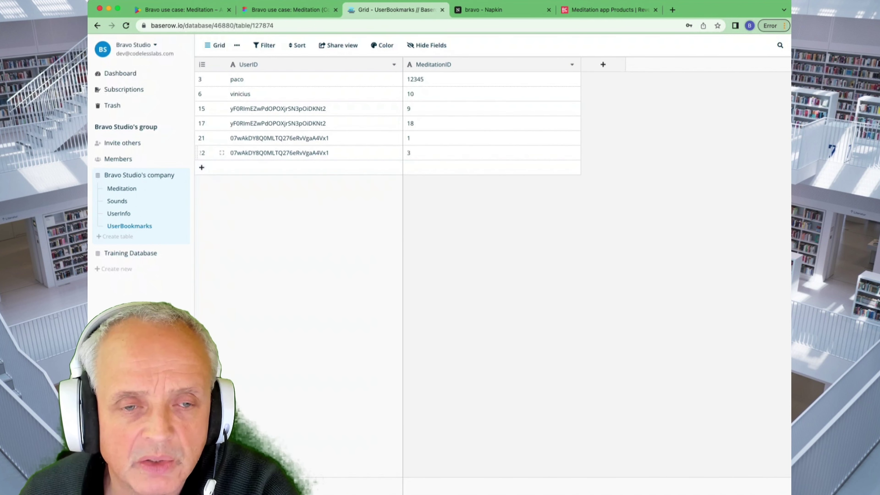
- Reopen the UserInfo table with its Name, Device, Email, UserID, Birthday, Phone and Photo fields
click(119, 213)
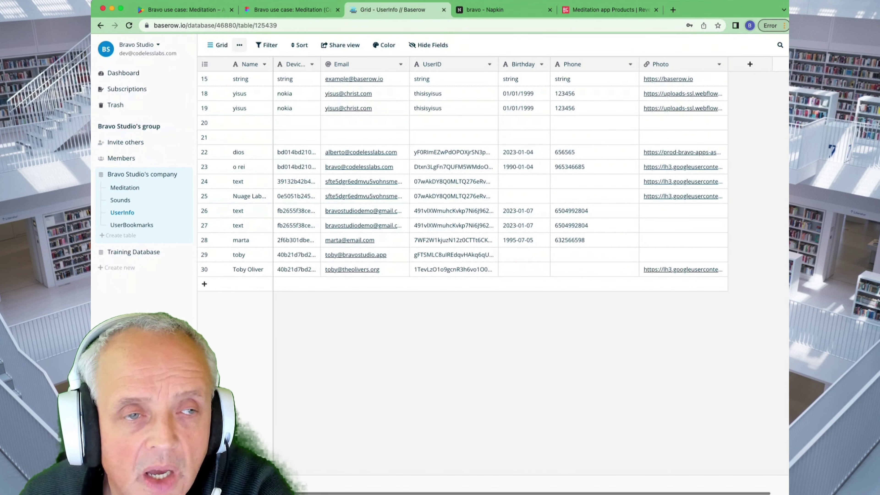
click(240, 44)
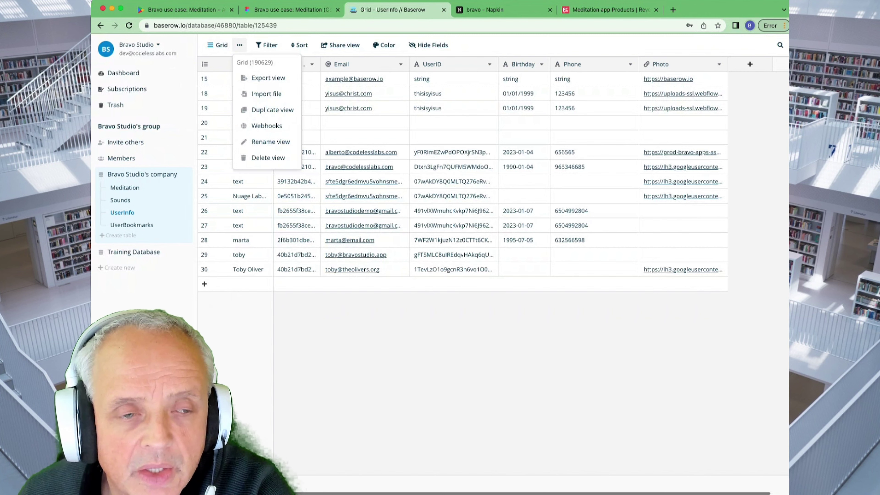
key(Escape)
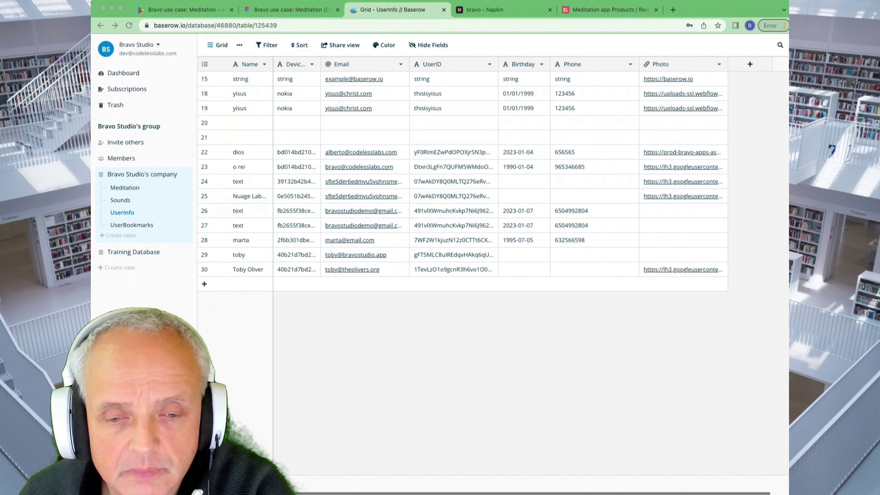
- Switch to the 'bravo - Napkin' tab listing the postlogin, list-bookmarks and delete-bookmark functions
key(ctrl+Tab)
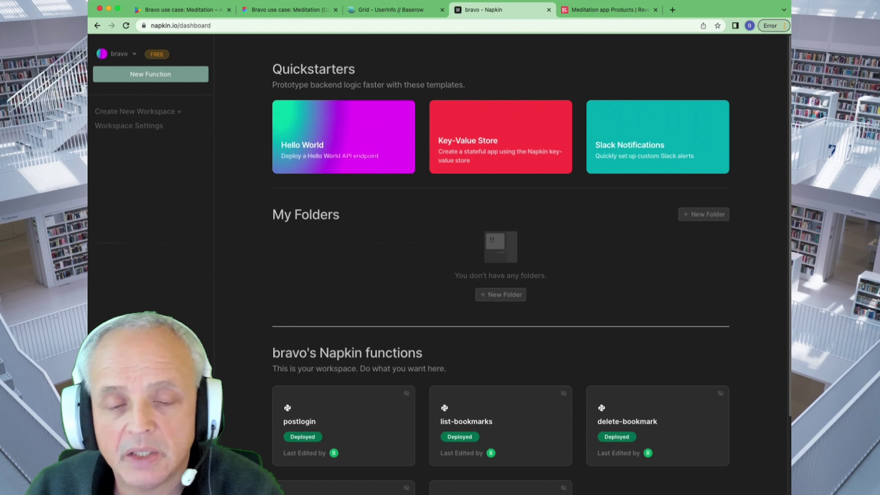
- Scroll through the postlogin code, then switch to RevenueCat's Meditation app Apps page
scroll(500, 263, down, 5)
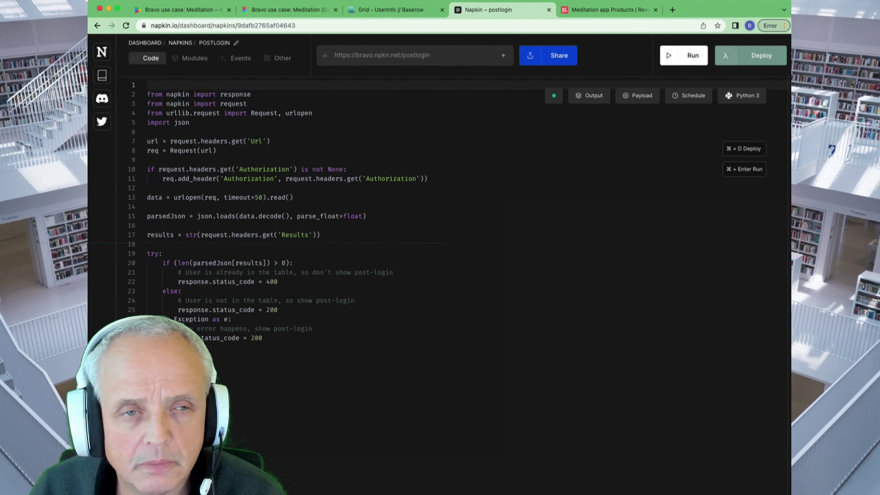
key(ctrl+Tab)
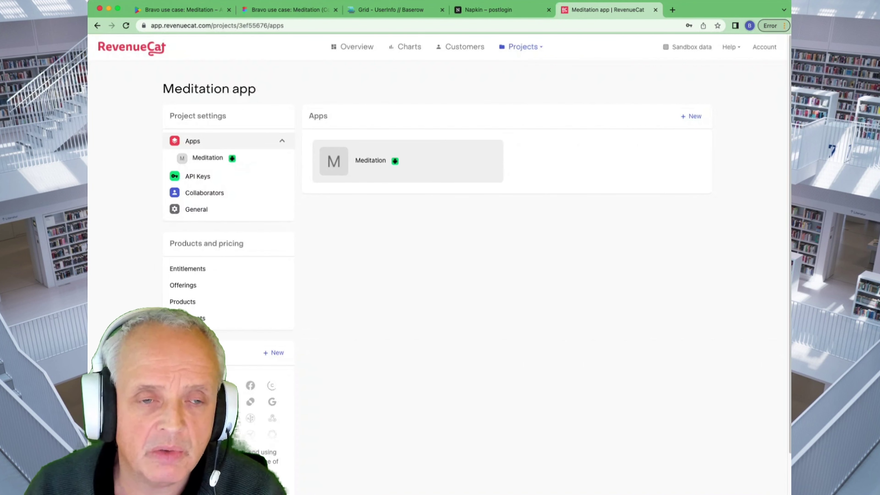
- Review the app.bravostudio.meditation.premium product and its linked 'premium' entitlement, ending on the product
click(499, 176)
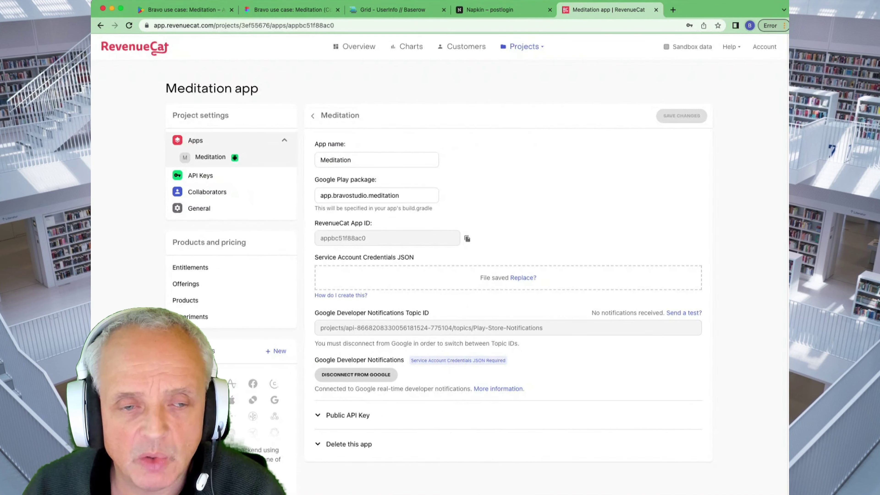
scroll(506, 277, down, 3)
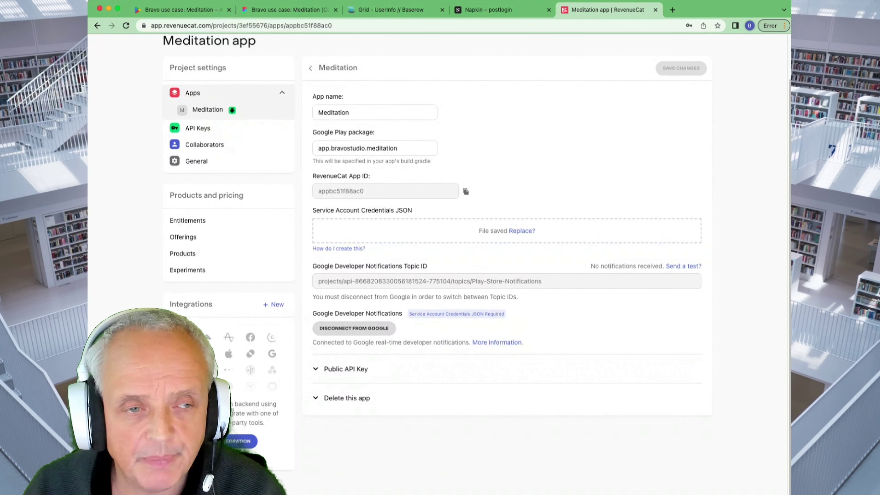
click(182, 254)
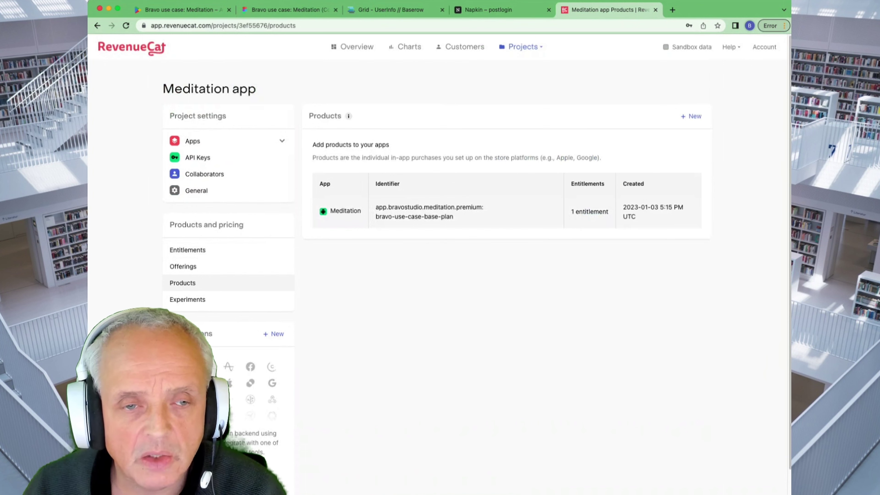
click(430, 211)
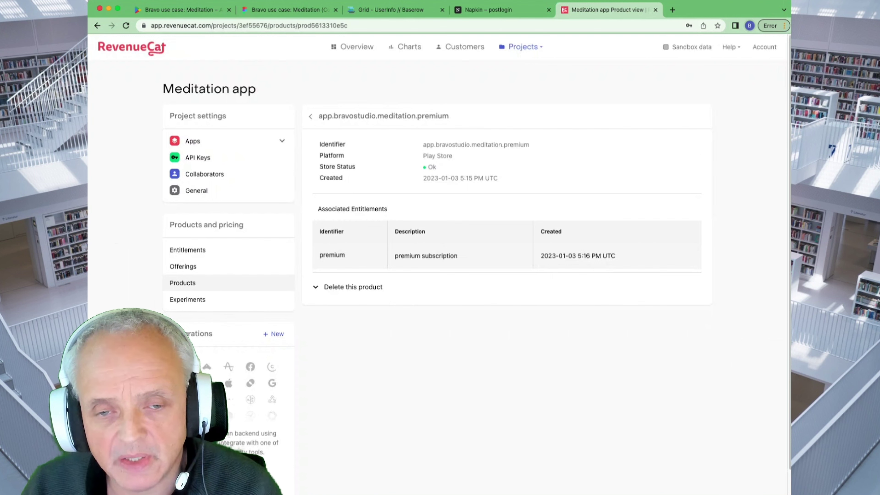
click(332, 255)
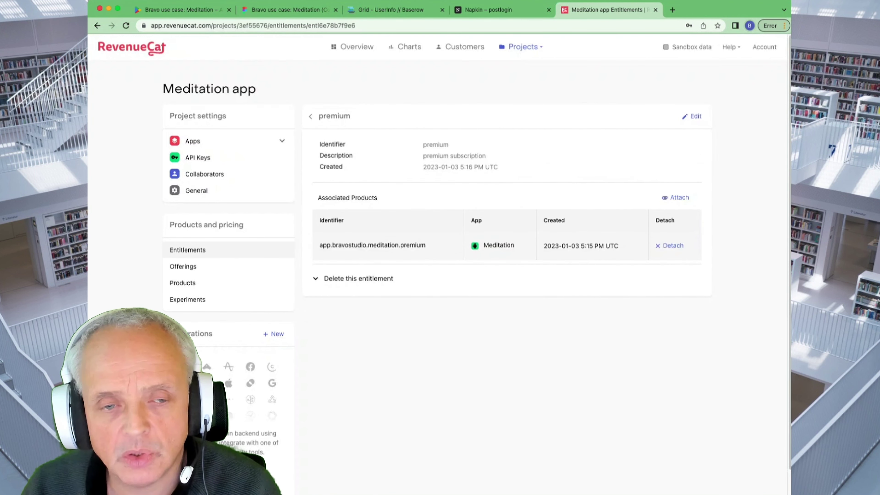
click(428, 245)
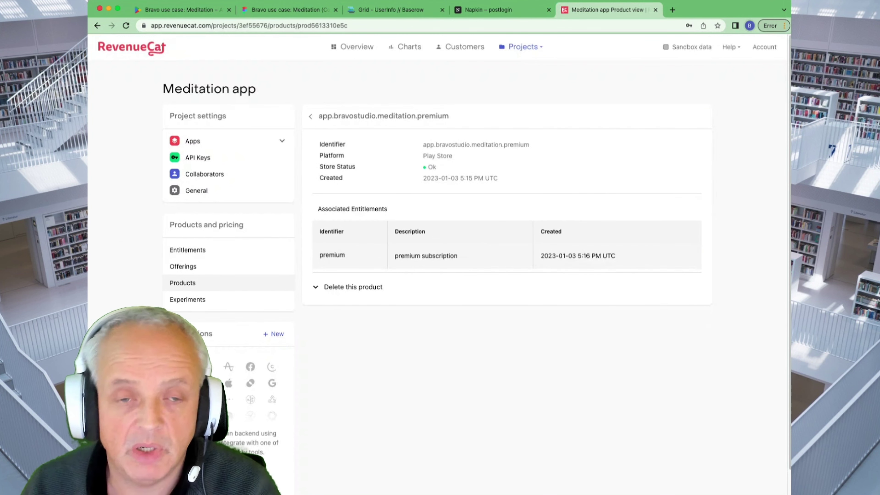